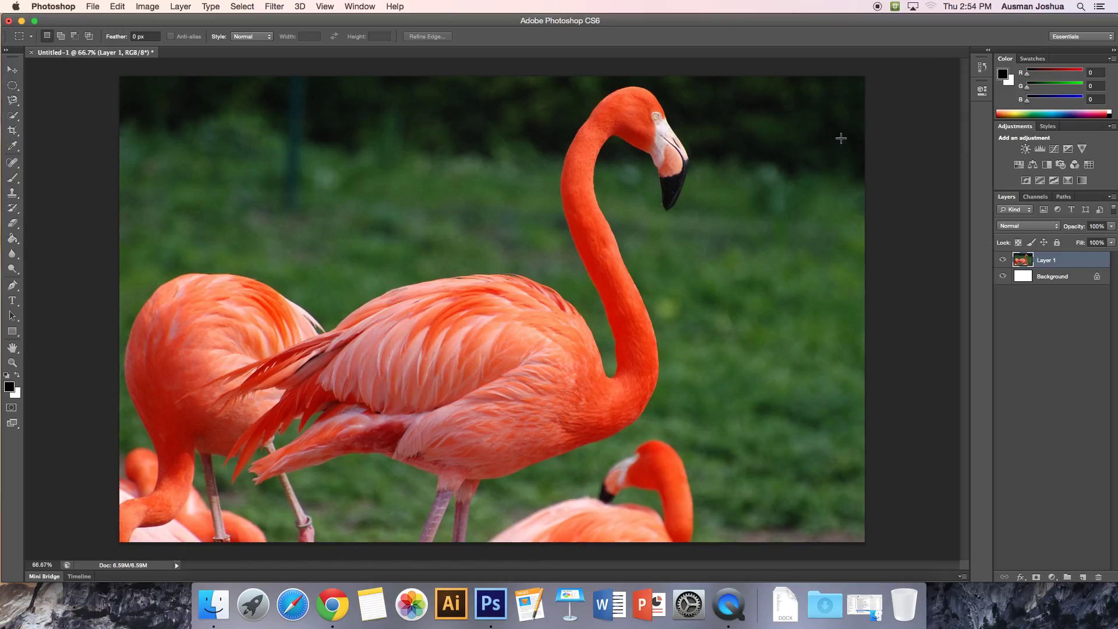
Step: Detach the Adjustments panel from its group and float it over the photo's upper-right corner
left_click_drag(1015, 126, 762, 98)
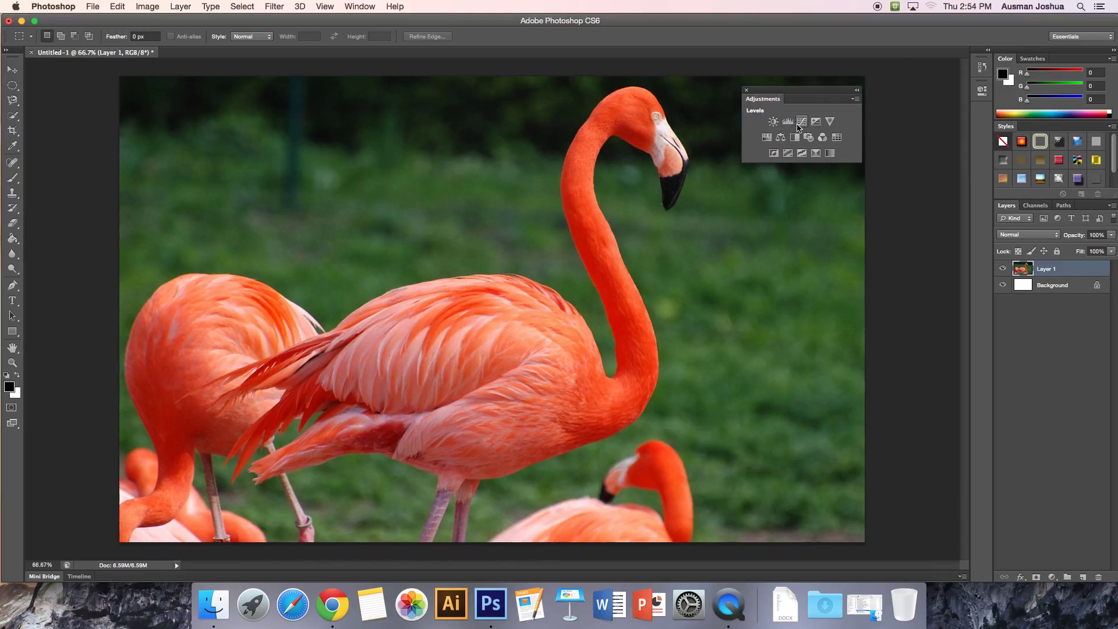
left_click(767, 99)
left_click_drag(767, 99, 783, 100)
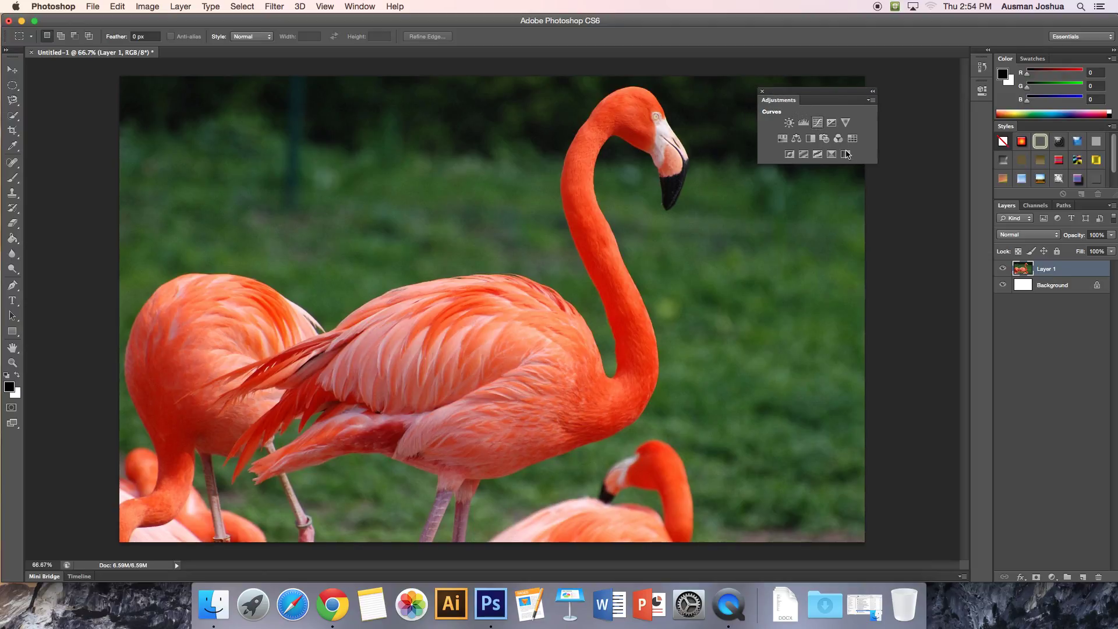
Step: Add a Brightness/Contrast adjustment layer, try brightness 150, and enable Use Legacy with brightness -8 and contrast 60
left_click(789, 123)
left_click_drag(824, 87, 186, 81)
left_click_drag(240, 140, 349, 153)
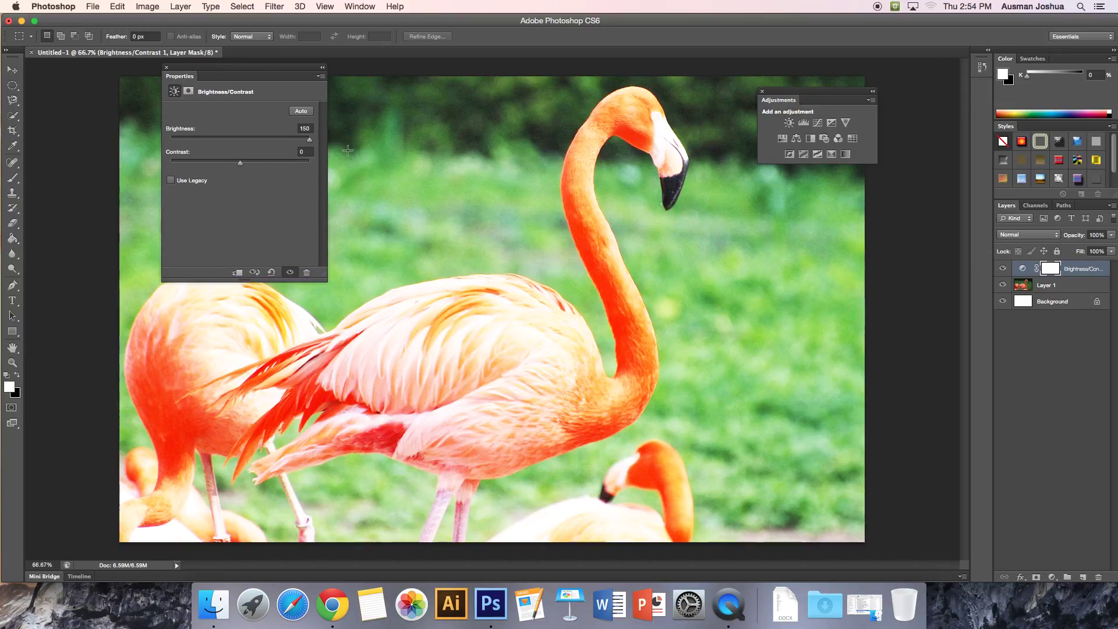
mouse_move(240, 162)
left_mouse_down()
mouse_move(149, 161)
mouse_move(307, 163)
mouse_move(167, 164)
mouse_move(282, 166)
mouse_move(297, 141)
mouse_move(236, 144)
left_mouse_up()
left_click(170, 181)
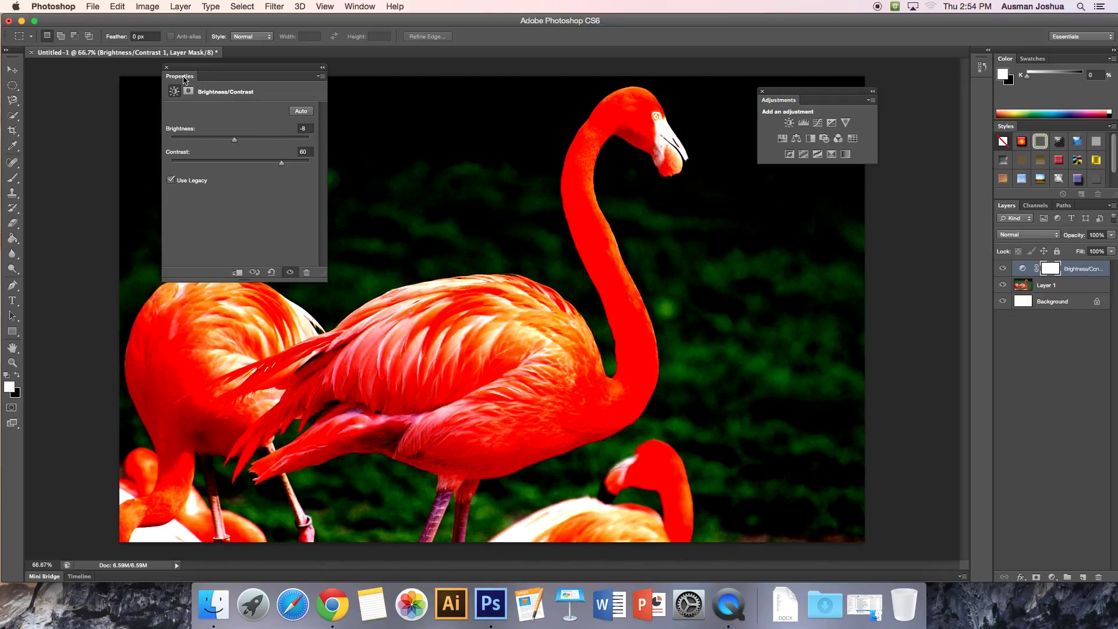
Step: Close the adjustment's properties and delete the Brightness/Contrast layer
left_click(166, 67)
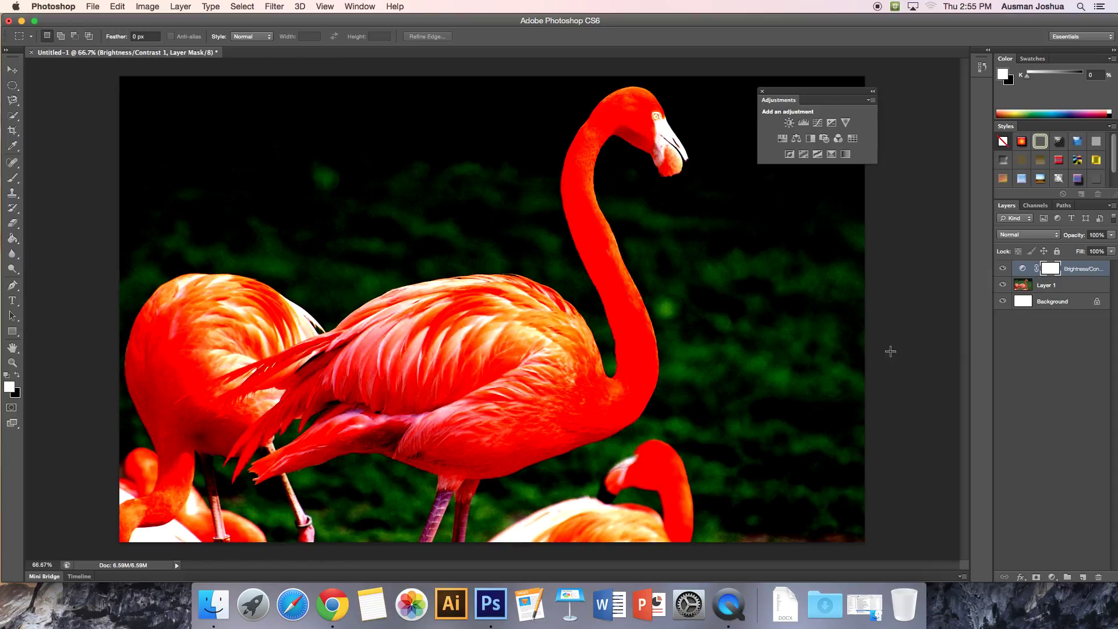
key("Delete")
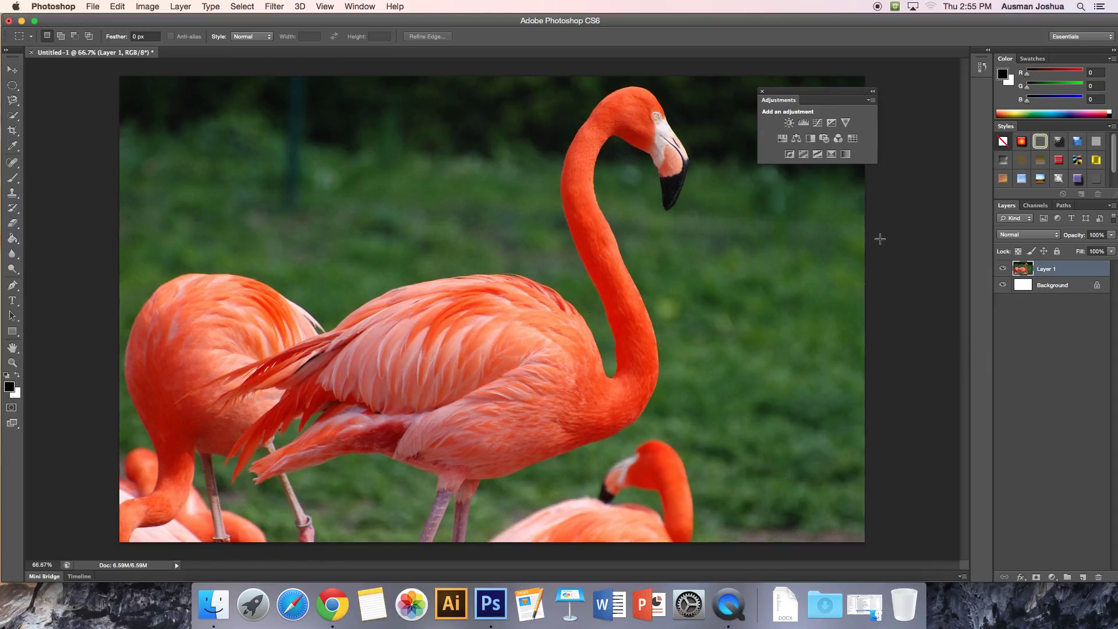
Step: Add a Levels adjustment layer with its properties placed below the floating Adjustments panel, and set the midtone input level to 1.42
left_click(804, 123)
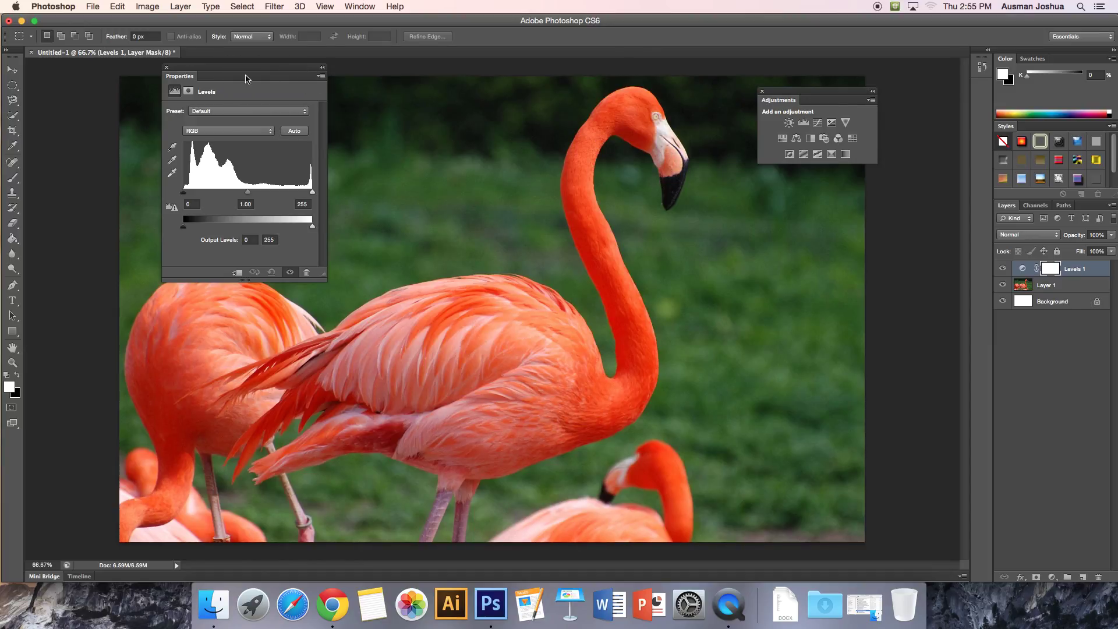
left_click_drag(199, 79, 771, 211)
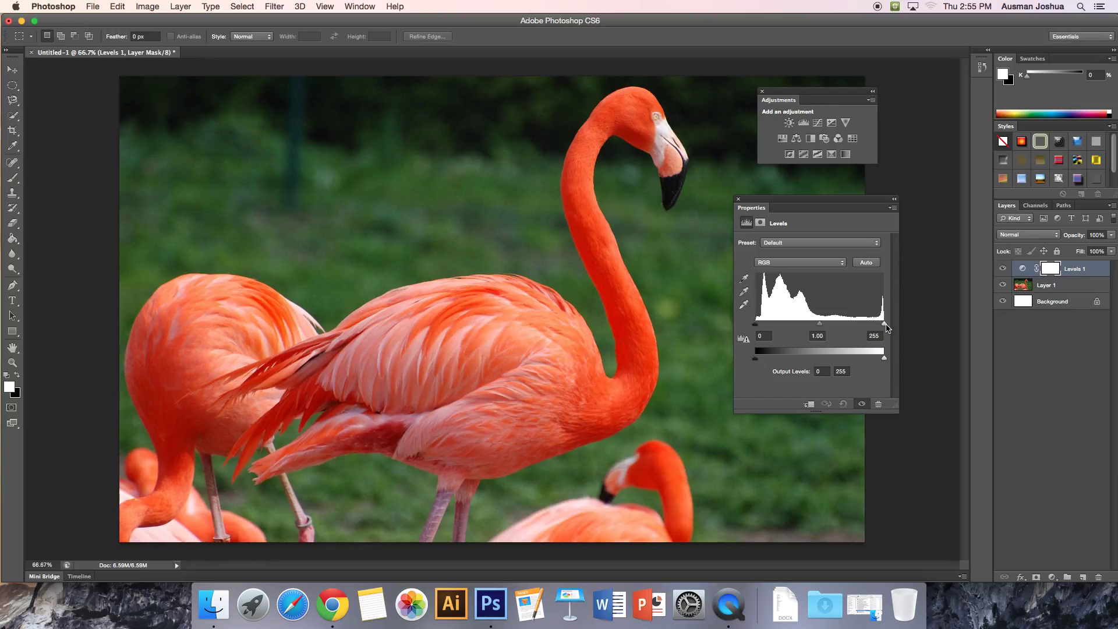
mouse_move(885, 324)
left_mouse_down()
mouse_move(848, 320)
mouse_move(903, 323)
left_mouse_up()
mouse_move(885, 327)
left_mouse_down()
mouse_move(762, 321)
mouse_move(906, 325)
left_mouse_up()
mouse_move(757, 324)
left_mouse_down()
mouse_move(873, 326)
mouse_move(766, 325)
left_mouse_up()
mouse_move(885, 325)
left_mouse_down()
mouse_move(793, 320)
mouse_move(906, 322)
left_mouse_up()
left_click_drag(766, 324, 751, 325)
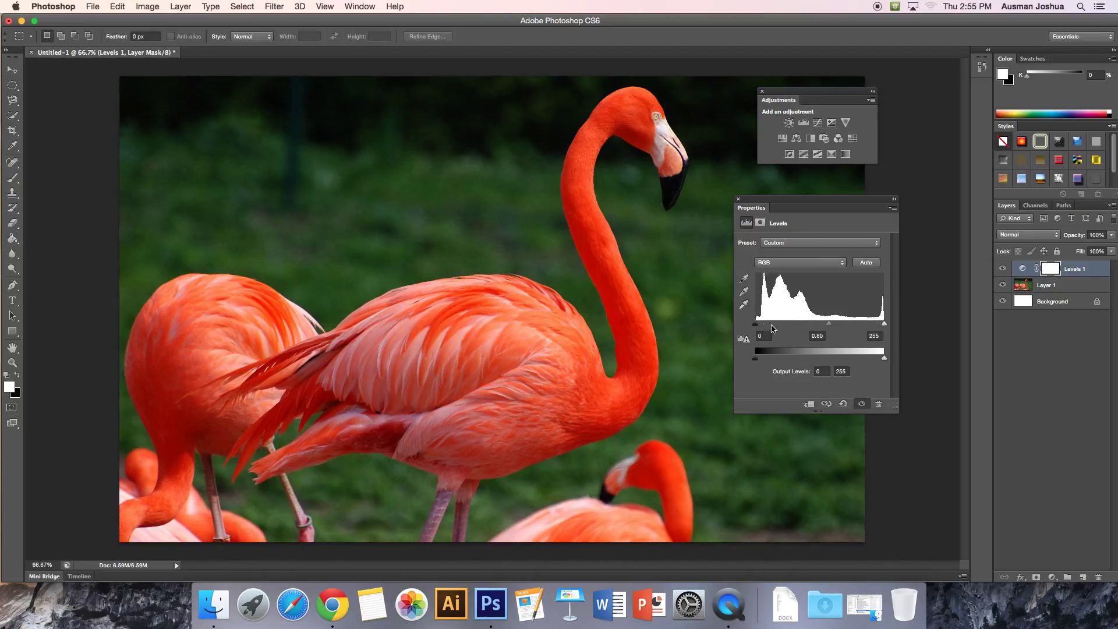
left_click_drag(830, 330, 794, 323)
Step: Try Levels white inputs of 154, 65 and 59 with black input 23, and restore white to 255 and black to 0
left_click_drag(884, 324, 833, 324)
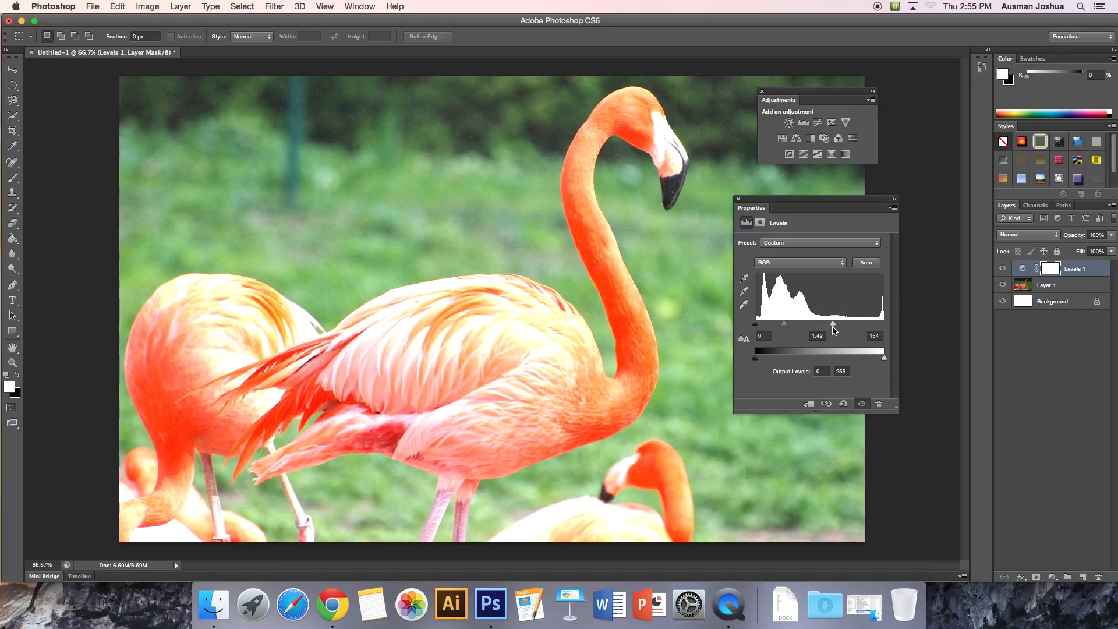
left_click_drag(755, 324, 766, 325)
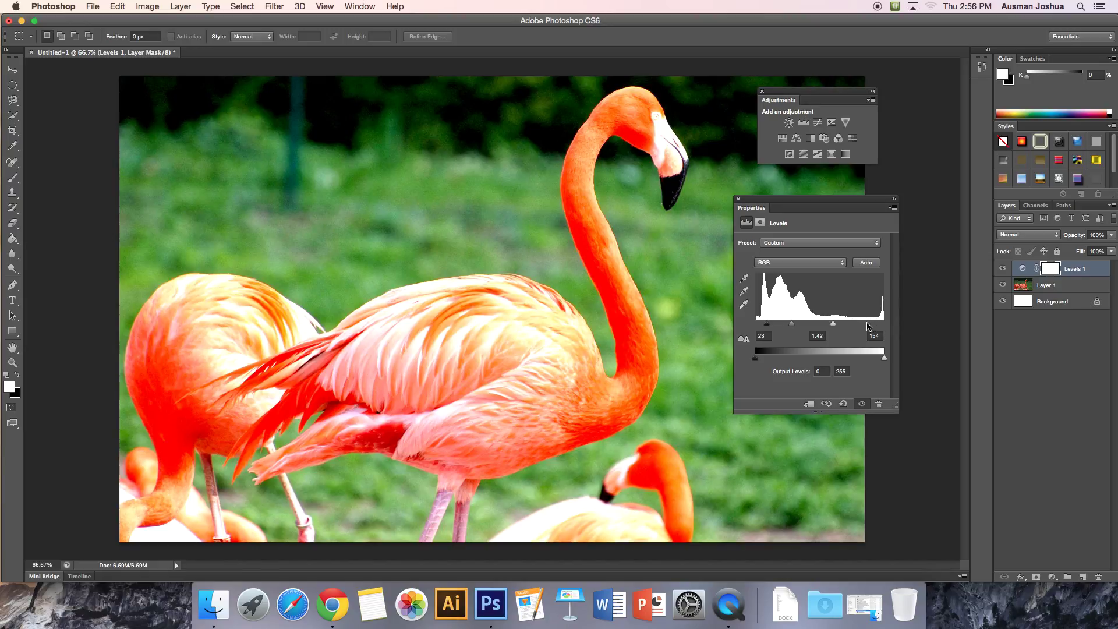
left_click_drag(834, 323, 787, 323)
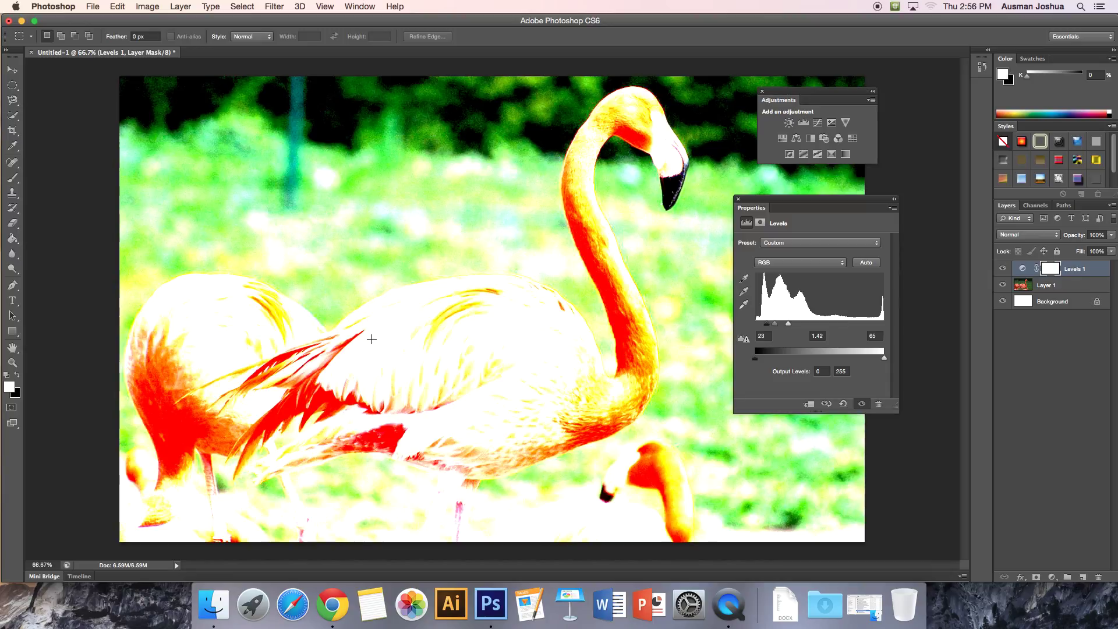
left_click_drag(788, 323, 919, 325)
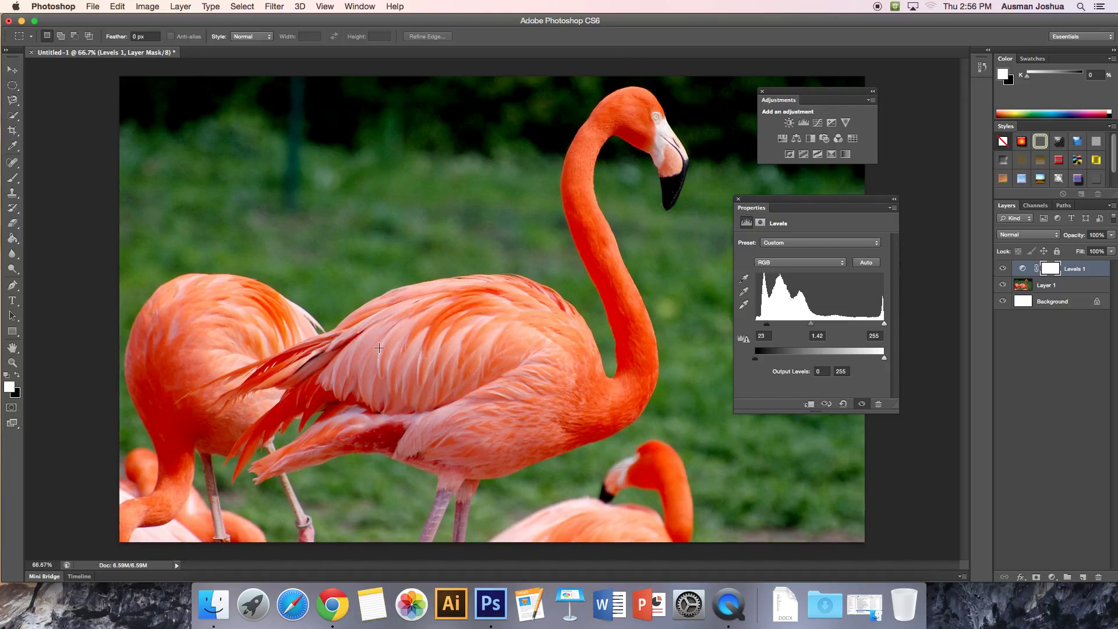
left_click_drag(884, 323, 786, 325)
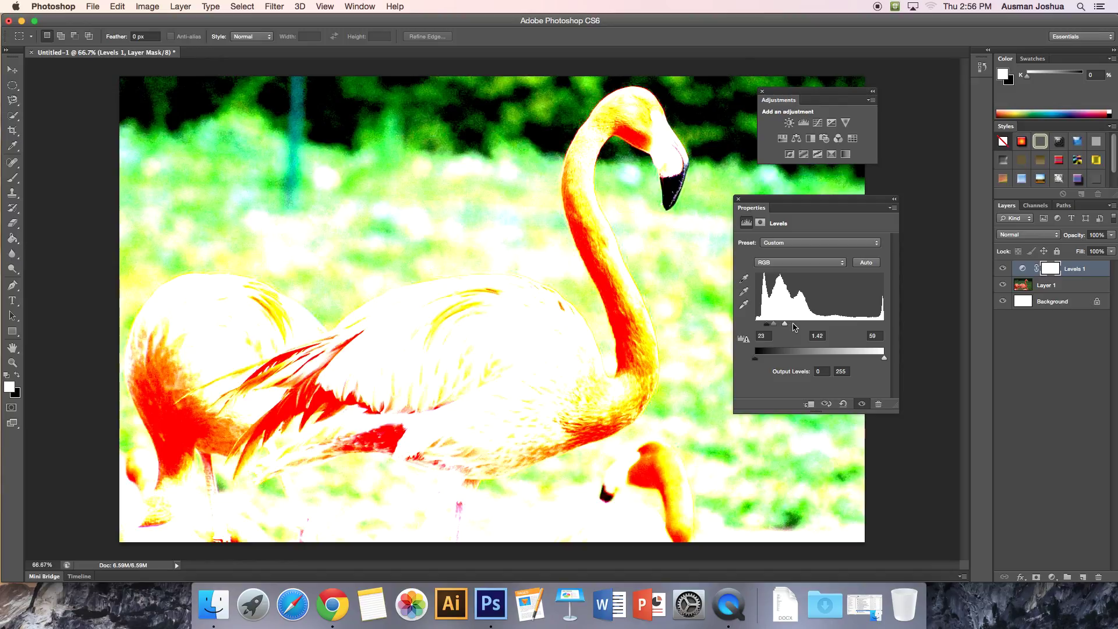
left_click_drag(786, 327, 903, 317)
left_click_drag(769, 325, 756, 324)
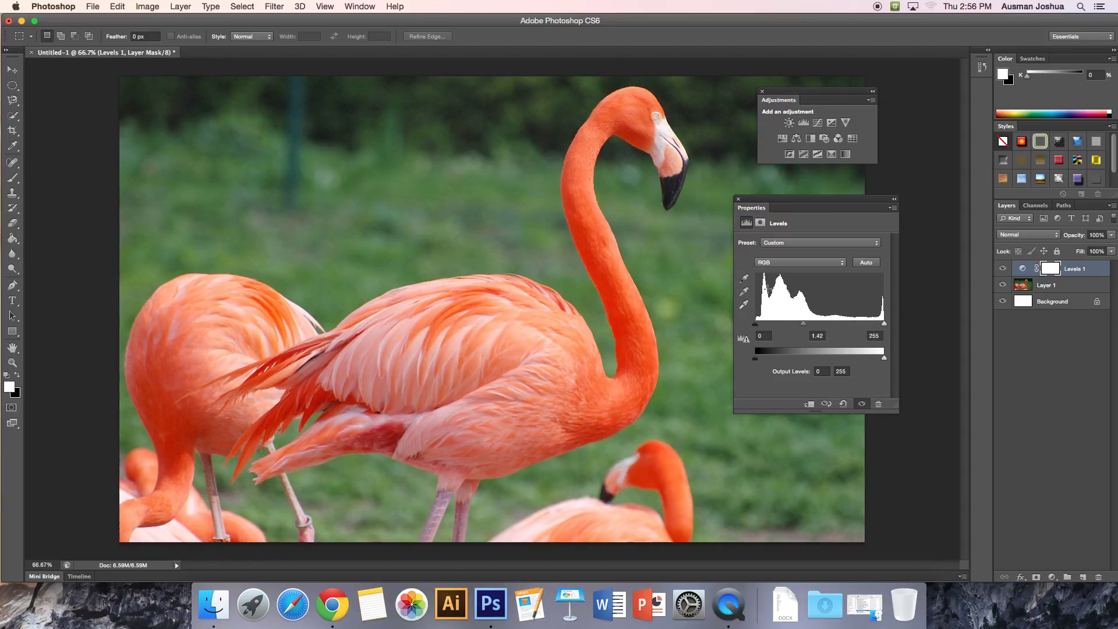
left_click(739, 199)
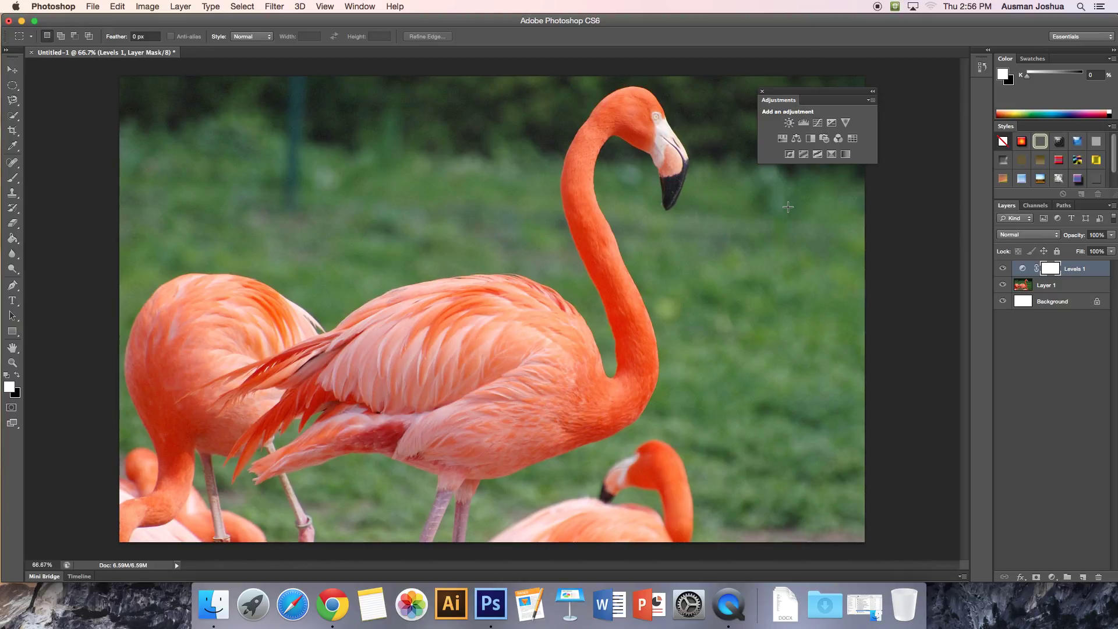
Step: Add a Curves adjustment layer and shape the RGB curve into an S with a raised highlight point and a lowered shadow point
left_click(818, 125)
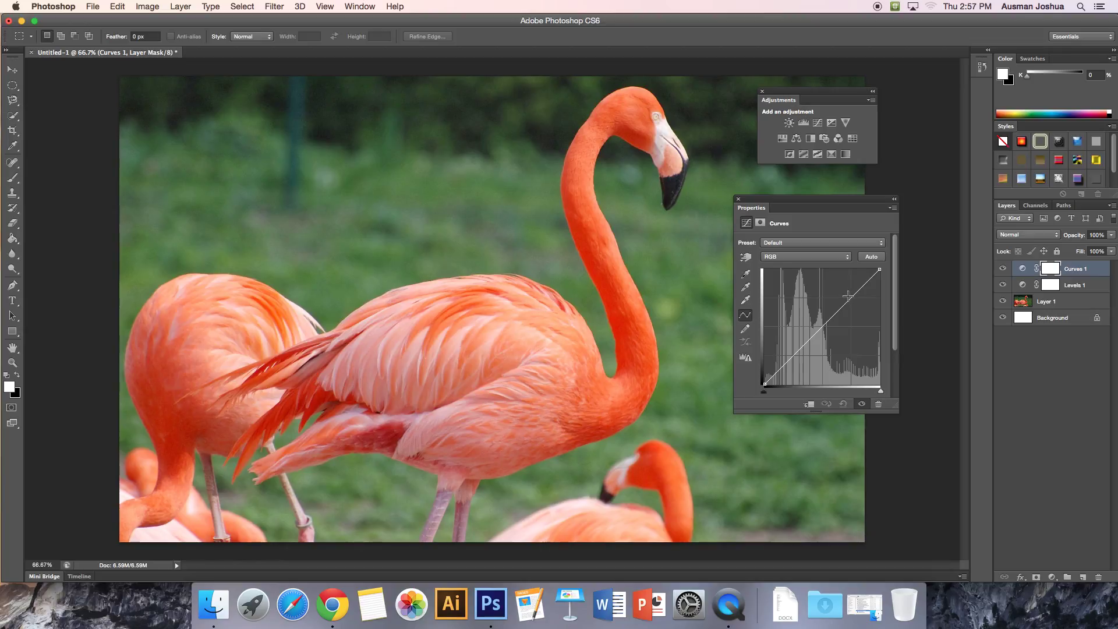
left_click_drag(848, 297, 838, 286)
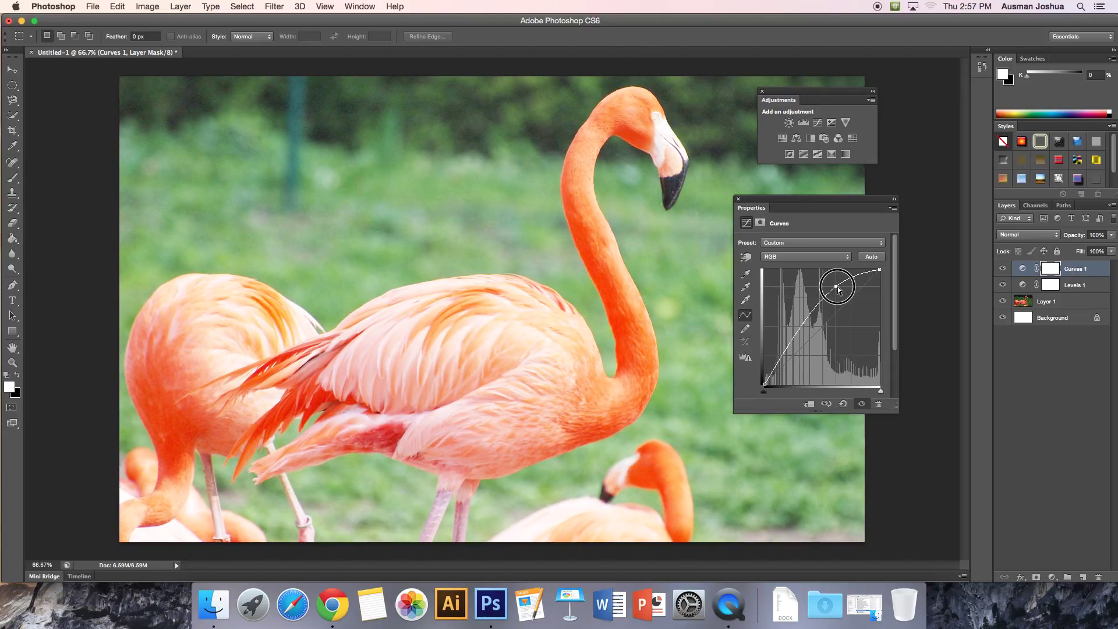
left_click_drag(837, 287, 834, 288)
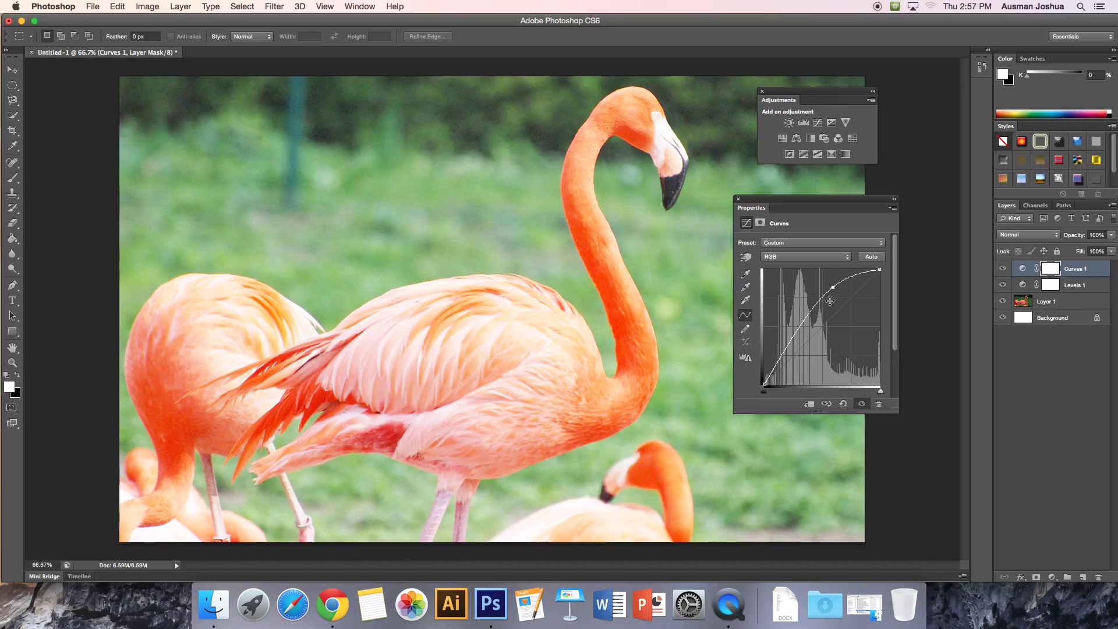
left_click_drag(787, 347, 799, 356)
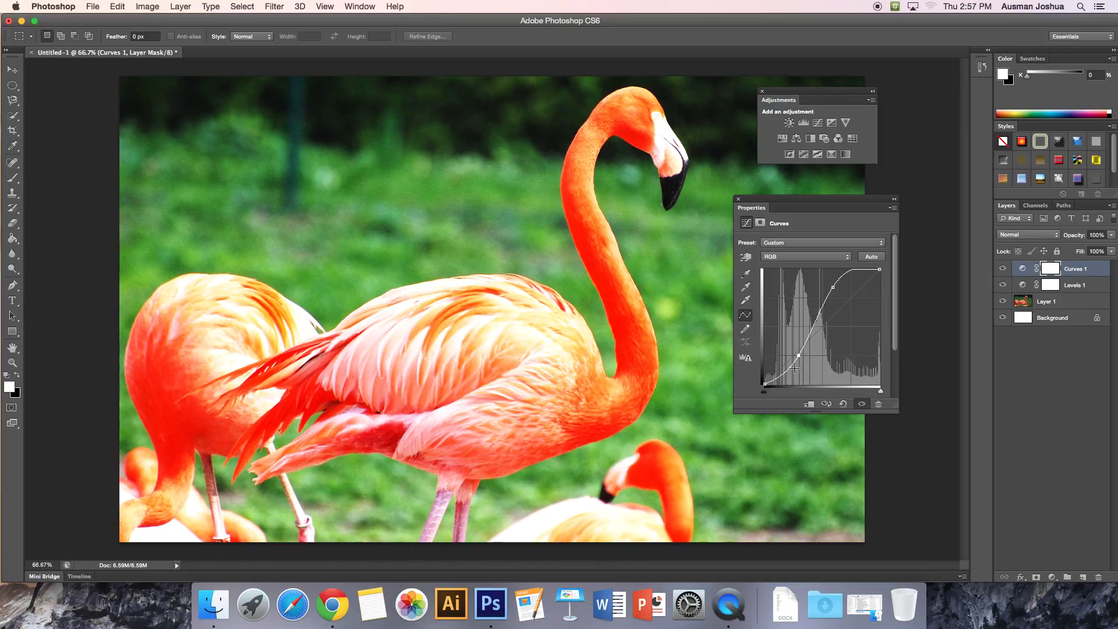
left_click(836, 286)
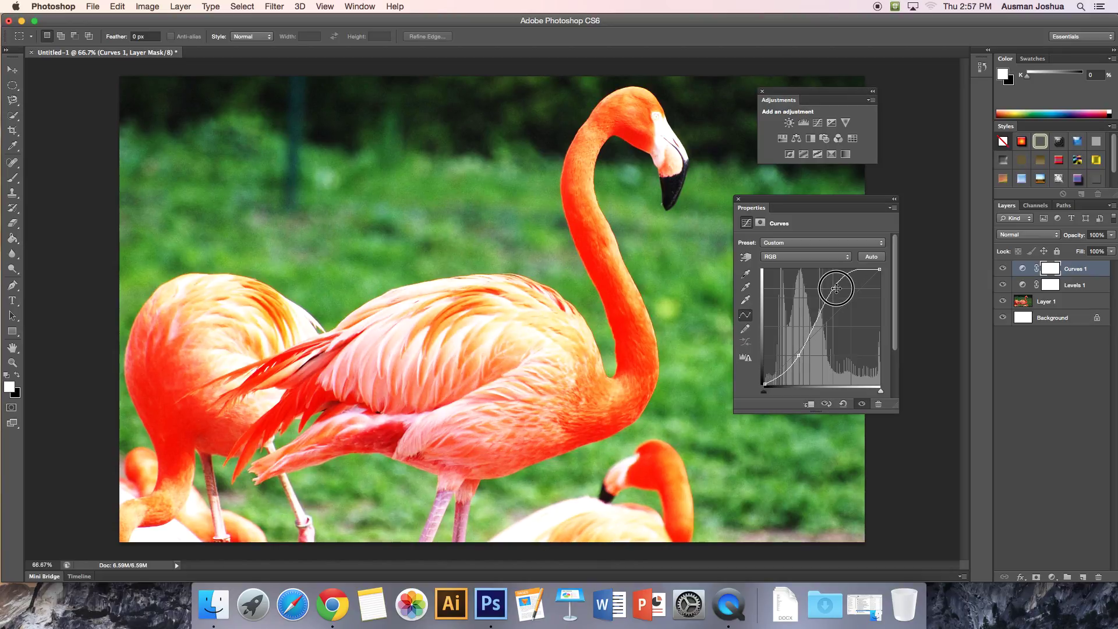
left_click(798, 355)
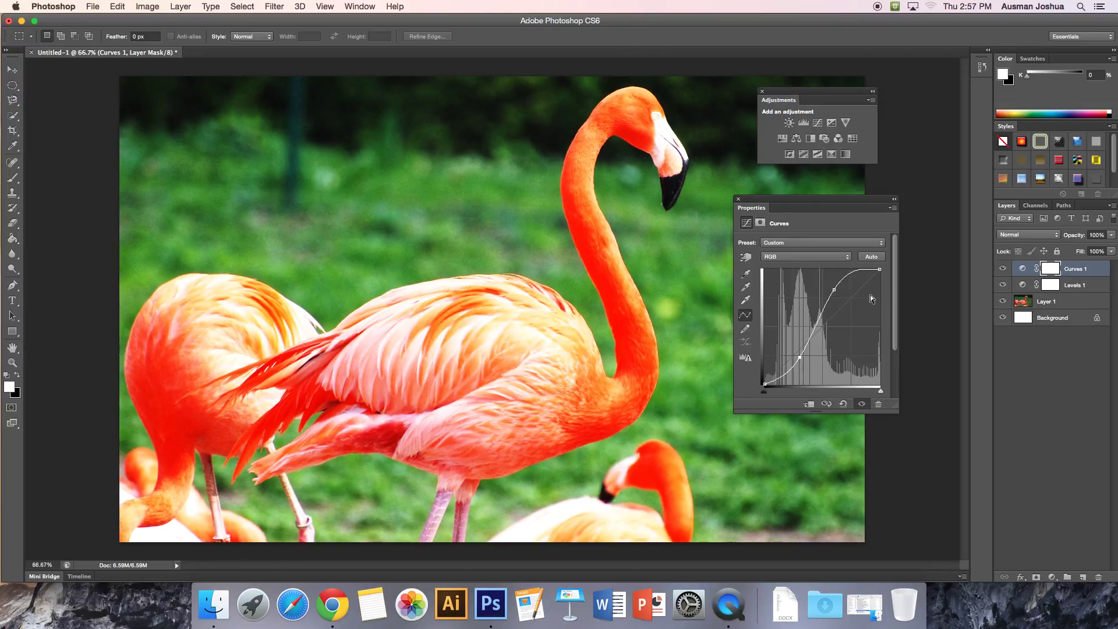
Step: Remove the highlight and shadow points from the RGB curve to restore the straight diagonal
left_click_drag(836, 291, 911, 419)
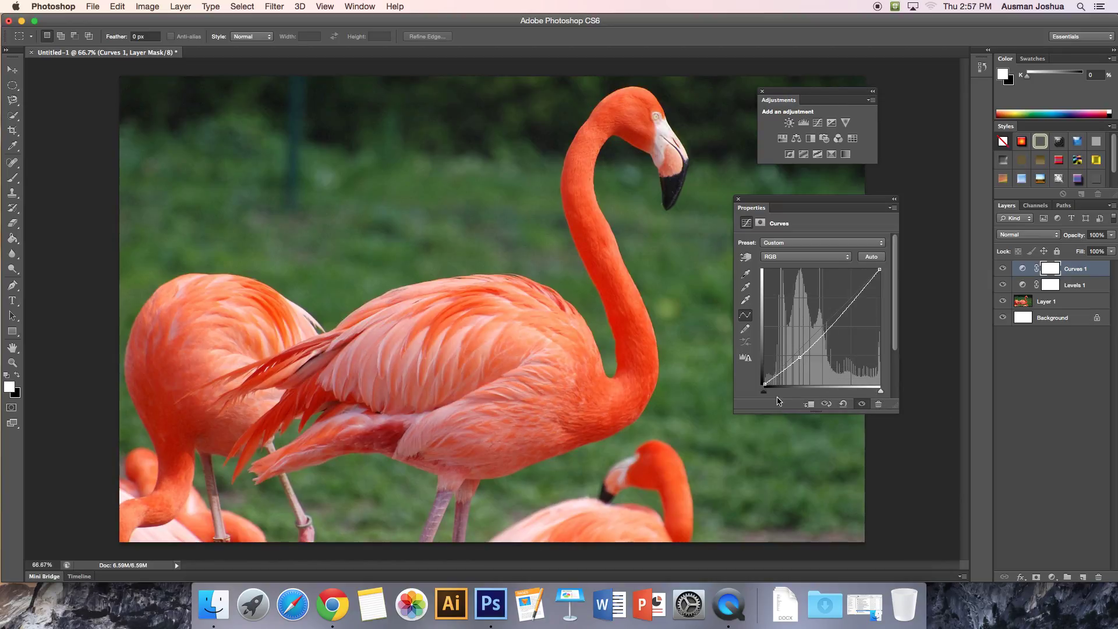
left_click(802, 362)
left_click_drag(802, 362, 788, 499)
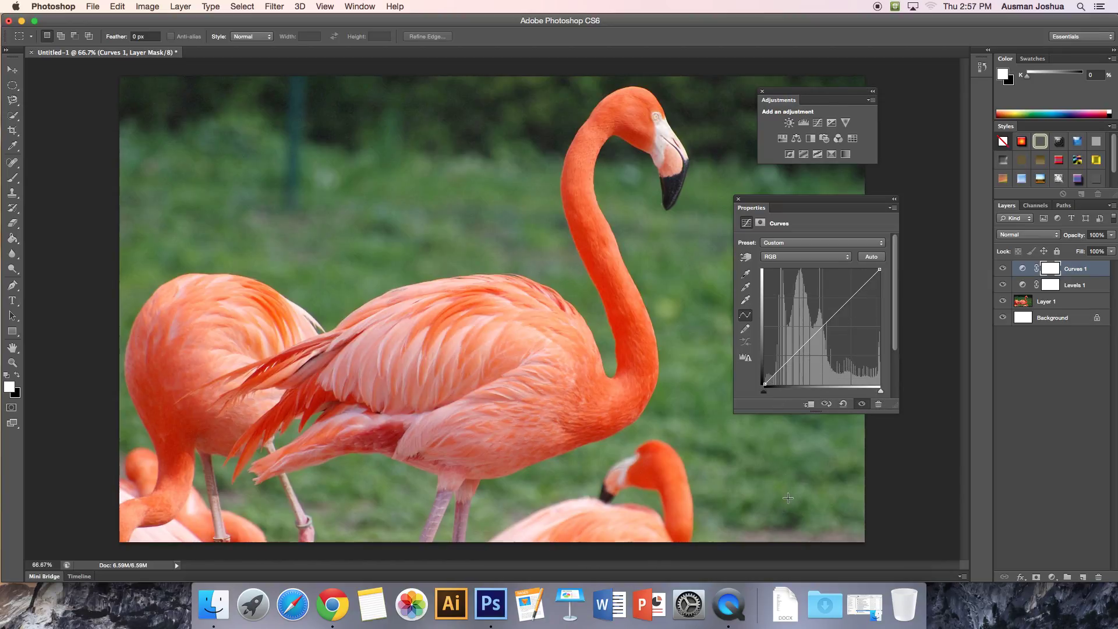
Step: Try a near-vertical RGB curve through the midtones for extreme contrast, and remove its points
left_click(848, 294)
left_click_drag(848, 294, 824, 338)
left_click_drag(788, 383, 781, 474)
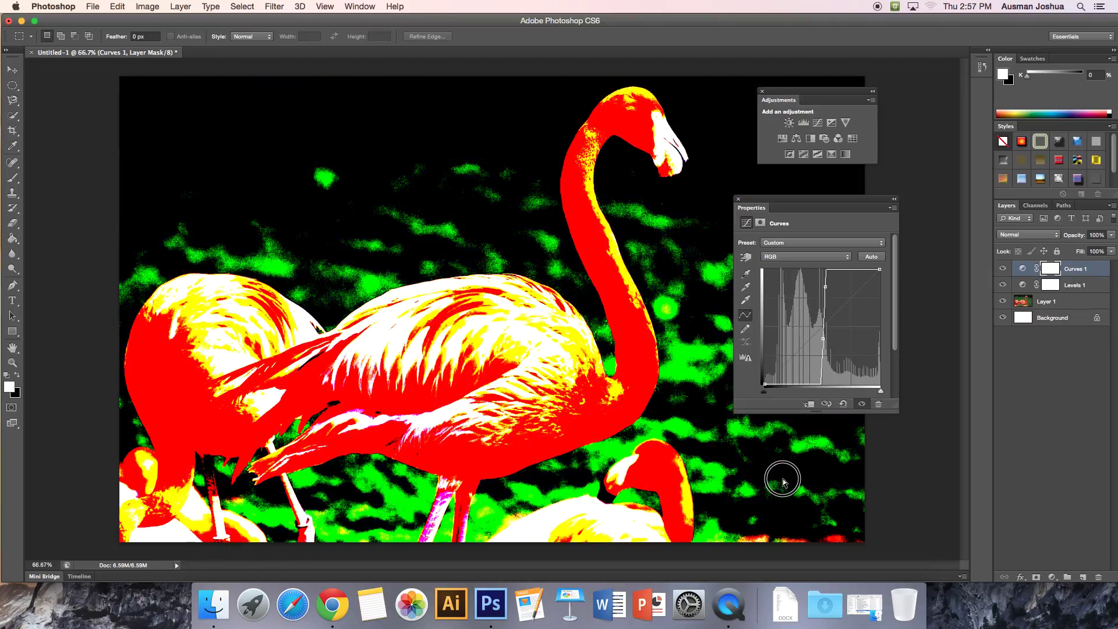
left_click_drag(826, 287, 866, 385)
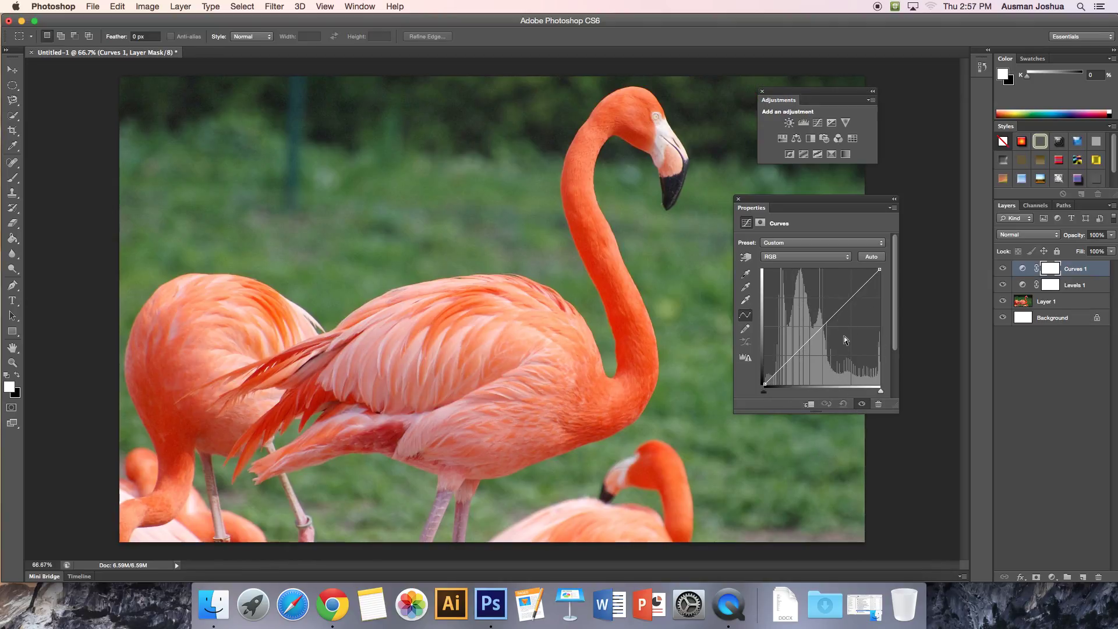
Step: Distort the RGB curve with several points forming a midtone peak and dip, and move the black and white input sliders inward
left_click_drag(821, 325, 833, 292)
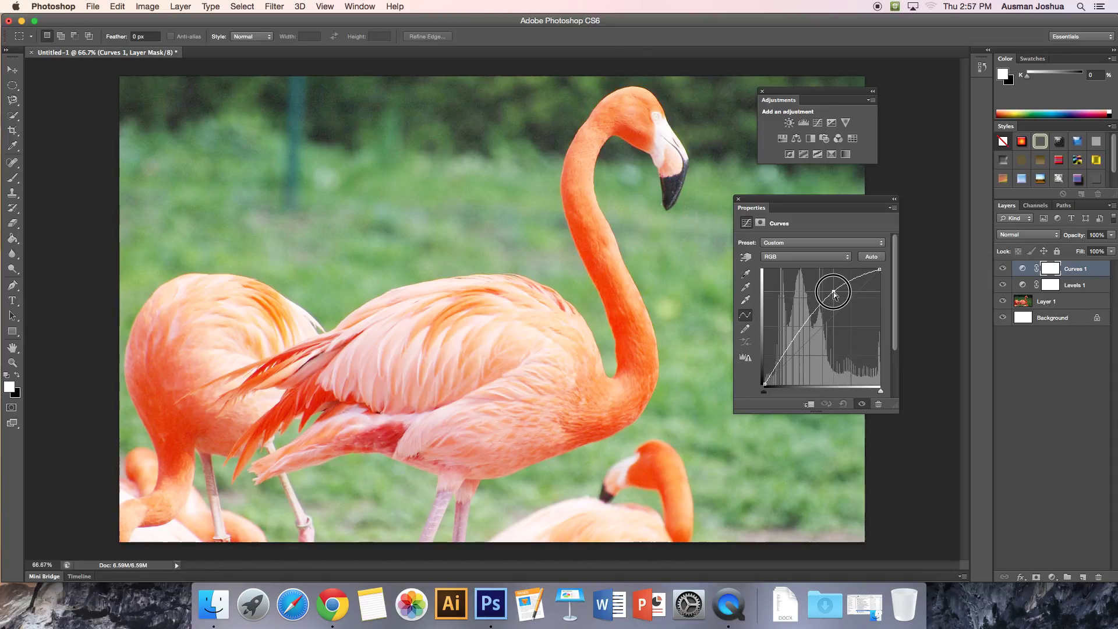
left_click_drag(800, 354, 800, 363)
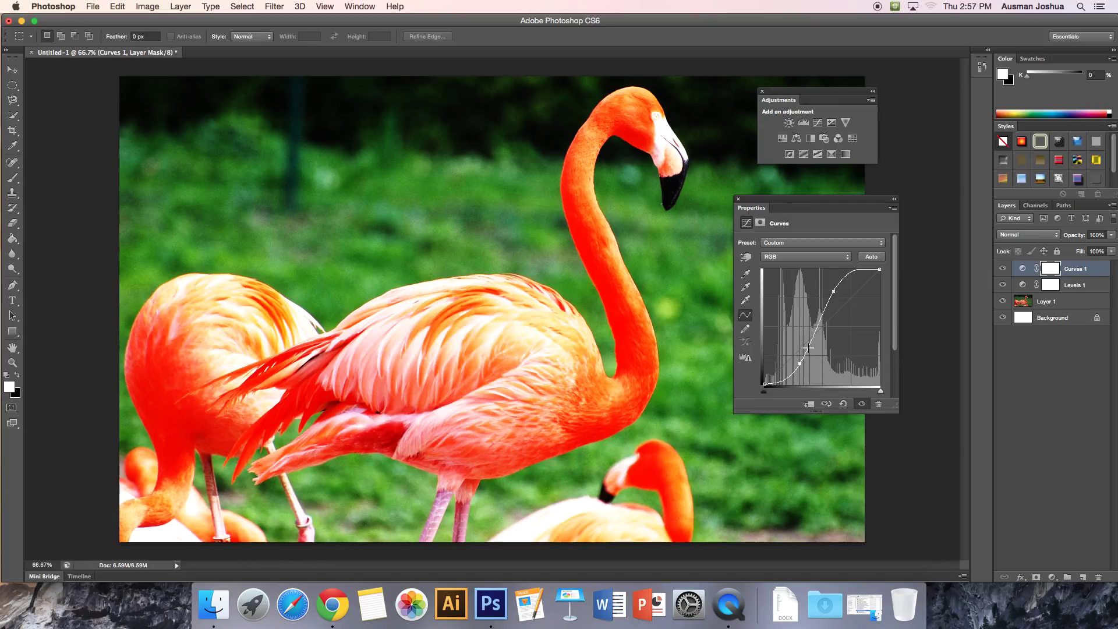
left_click_drag(795, 316, 835, 322)
left_click_drag(834, 275, 841, 329)
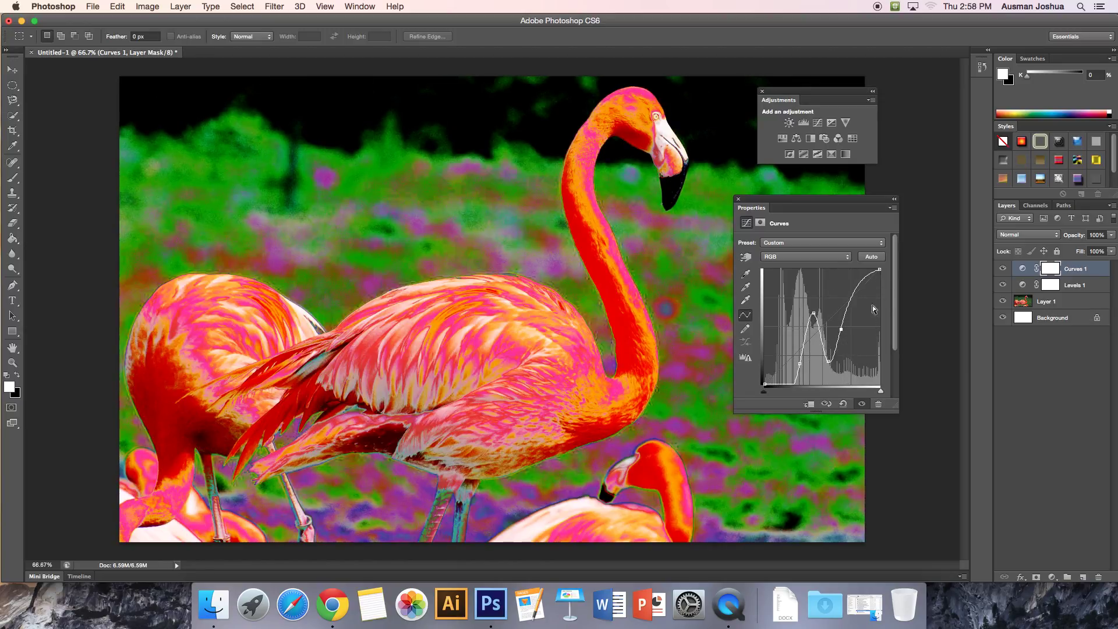
left_click_drag(885, 273, 845, 281)
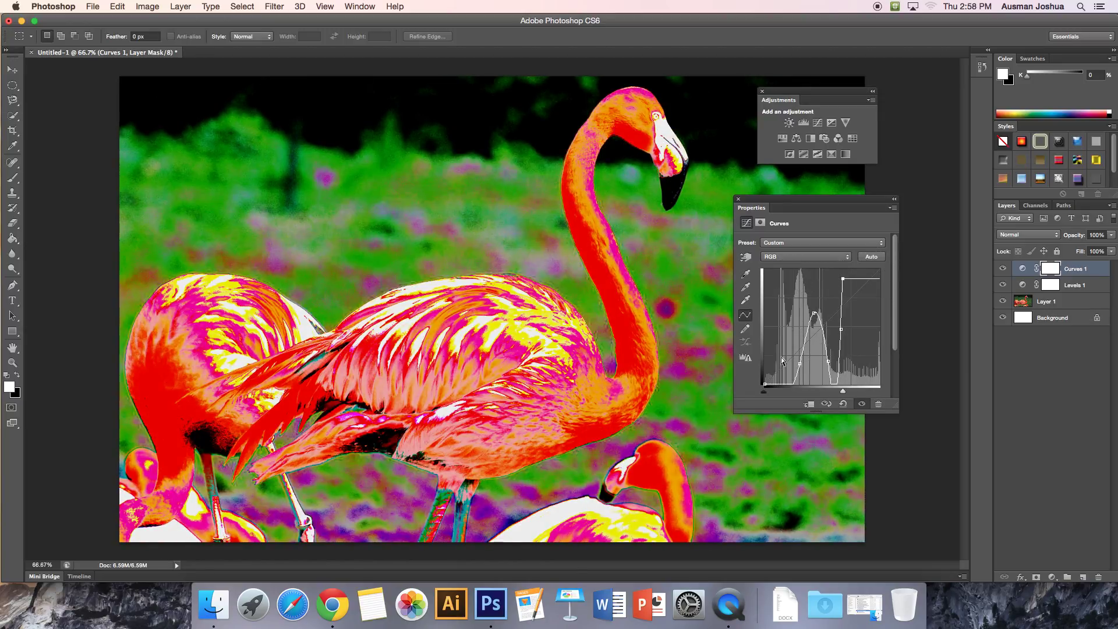
left_click_drag(766, 391, 797, 392)
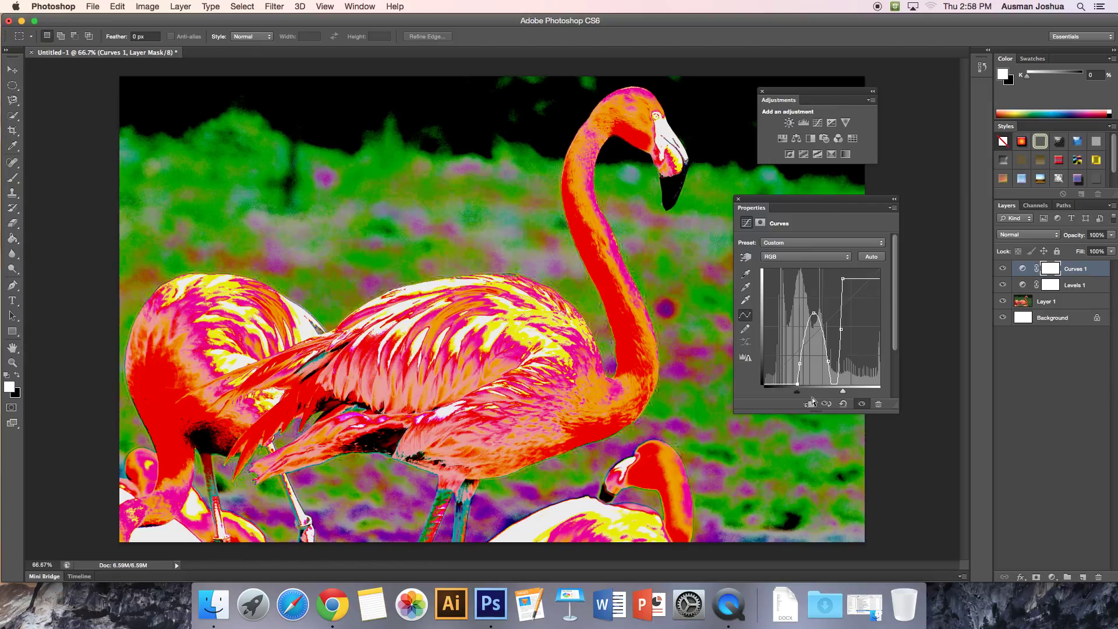
Step: Delete the Curves adjustment layer
left_click(876, 405)
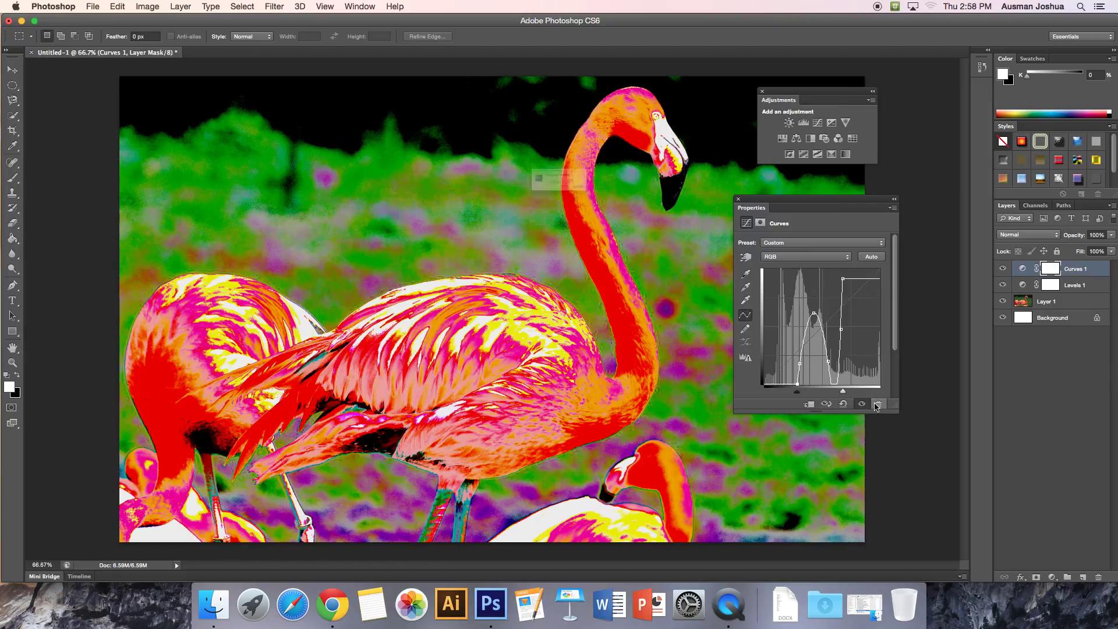